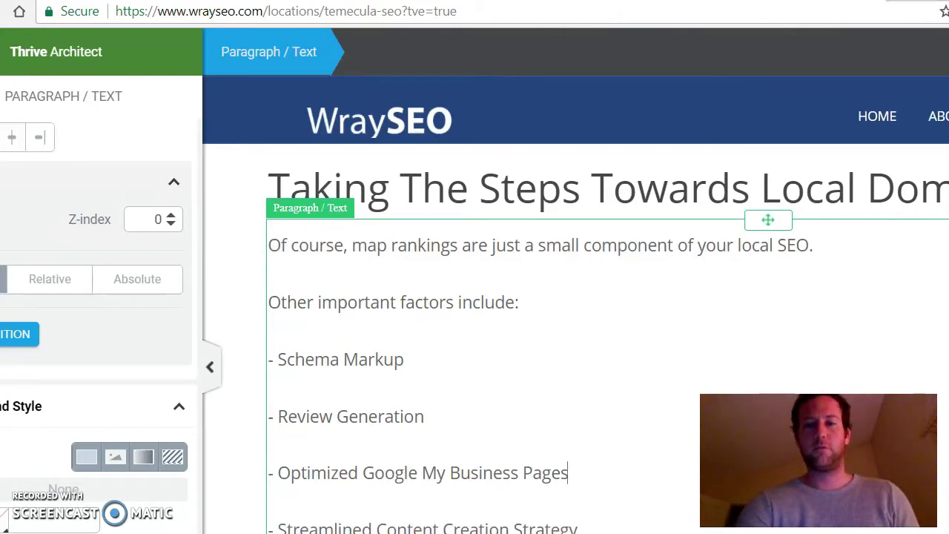
Step: Switch from the Temecula page editor to the Google Images results for Temecula
{"action": "key", "text": "ctrl+Tab"}
{"action": "key", "text": "ctrl+Tab"}
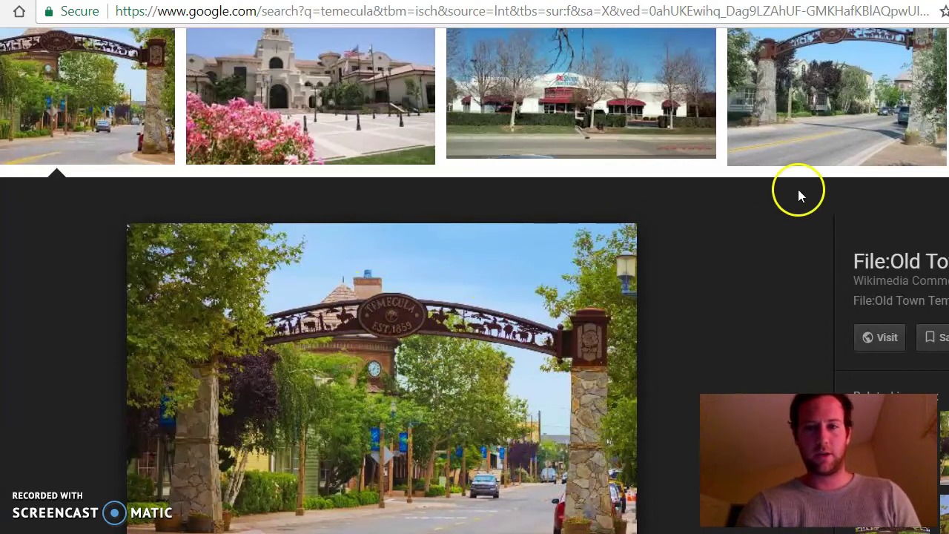
Step: Save the full-size Old Town entrance photo to Wray SEO Images as Old_Town_Temecula_Entrance
{"action": "key", "text": "ctrl+Tab"}
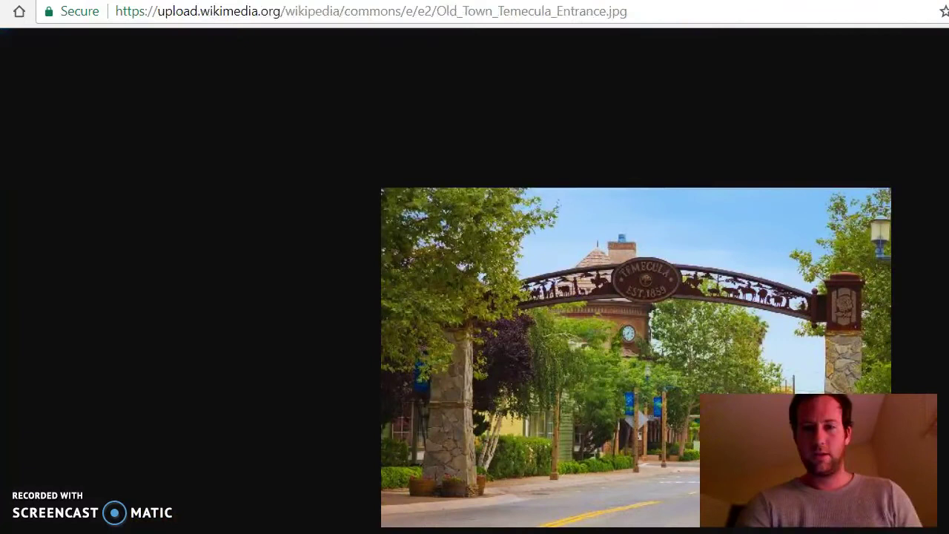
{"action": "right_click", "coordinate": [615, 245]}
{"action": "left_click", "coordinate": [642, 280]}
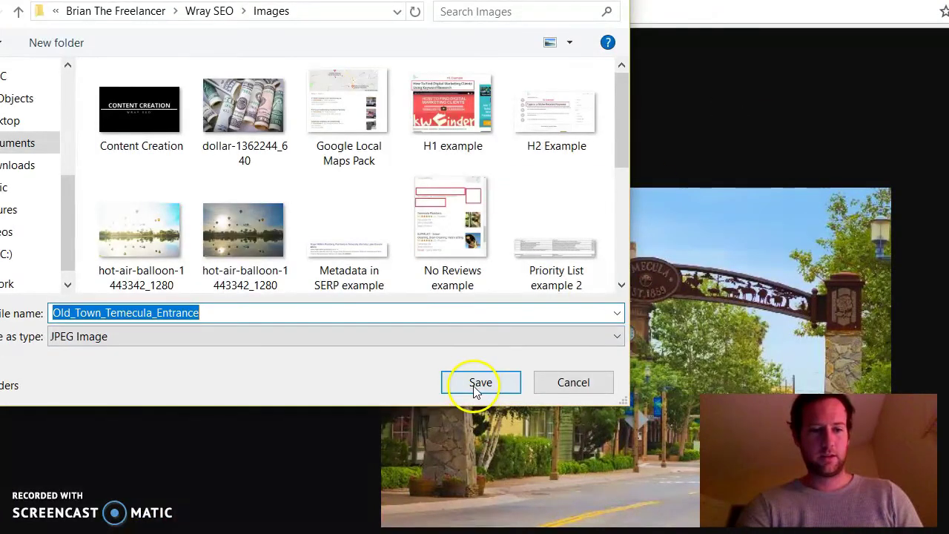
{"action": "left_click", "coordinate": [477, 384]}
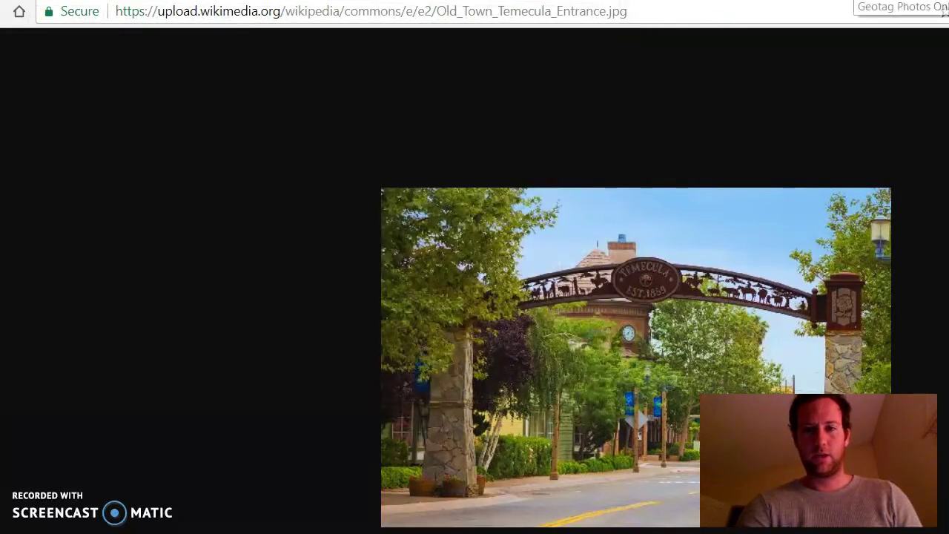
Step: Upload Old_Town_Temecula_Entrance to GeoImgr and nudge the map around Temecula, CA
{"action": "left_click", "coordinate": [868, 0]}
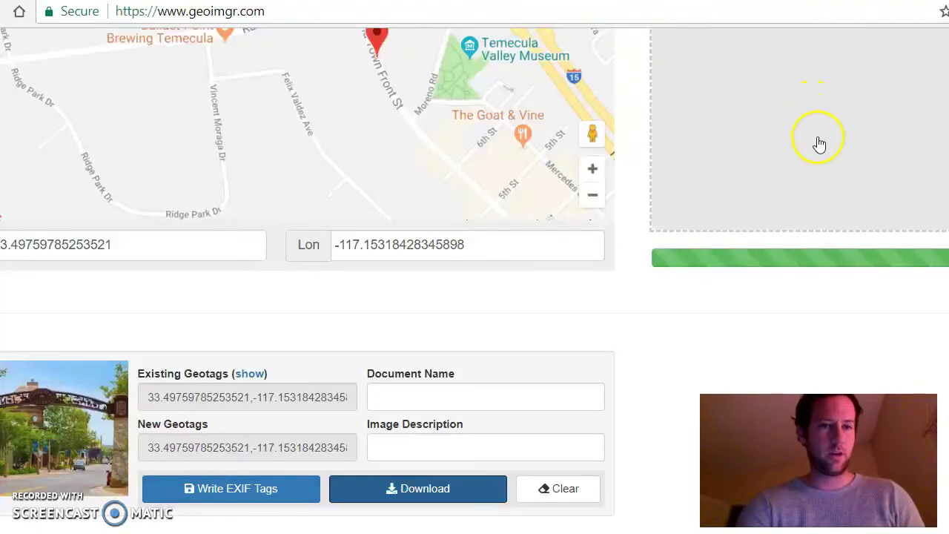
{"action": "scroll", "coordinate": [819, 143], "scroll_direction": "up", "scroll_amount": 1}
{"action": "scroll", "coordinate": [819, 143], "scroll_direction": "up", "scroll_amount": 2}
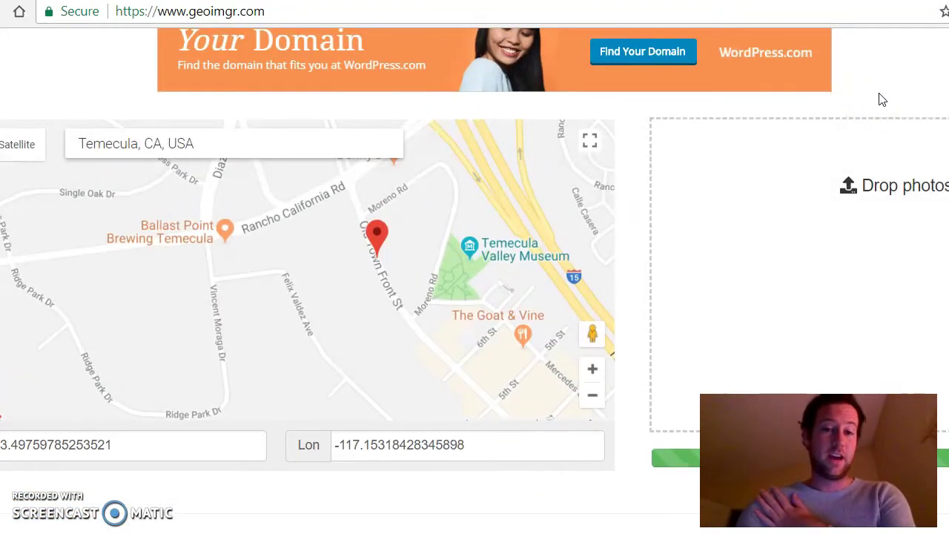
{"action": "left_click", "coordinate": [901, 194]}
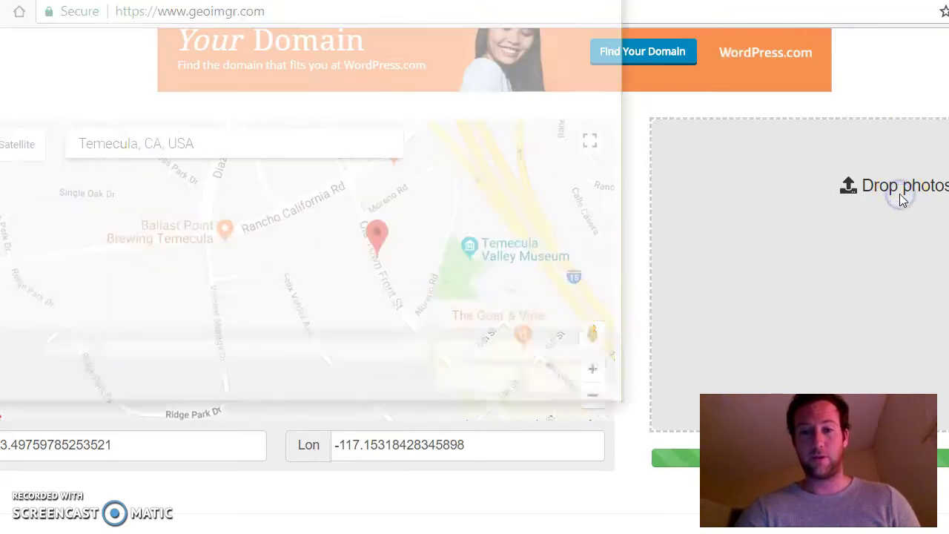
{"action": "scroll", "coordinate": [880, 214], "scroll_direction": "down", "scroll_amount": 5}
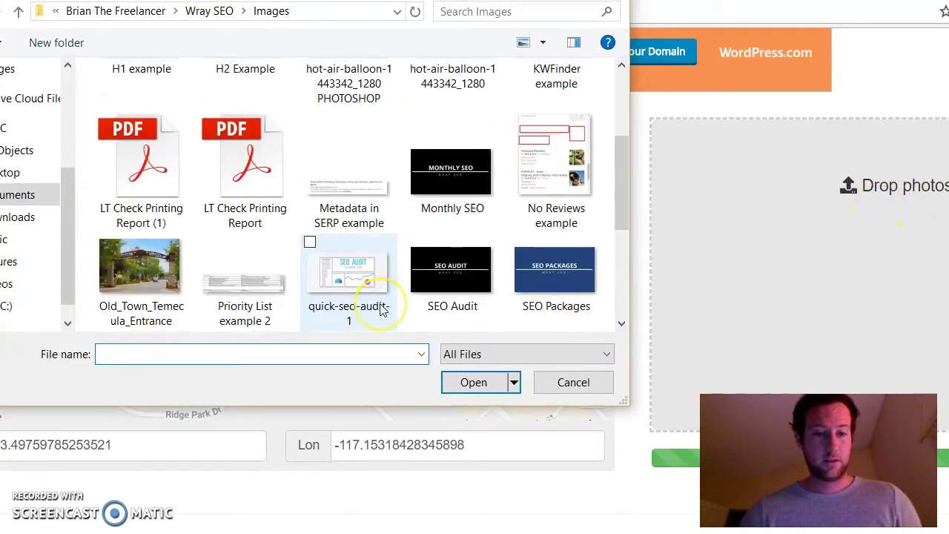
{"action": "double_click", "coordinate": [125, 184]}
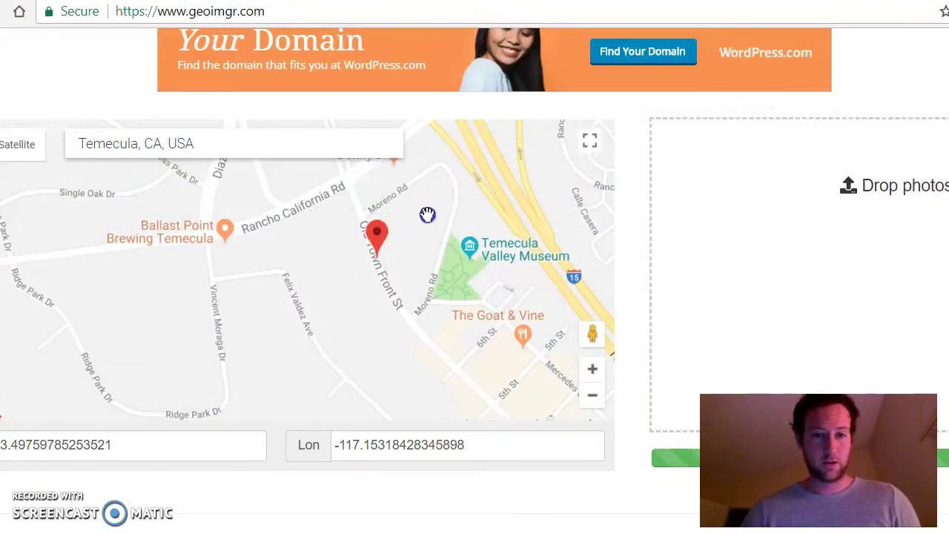
{"action": "left_click_drag", "start_coordinate": [427, 215], "coordinate": [429, 231]}
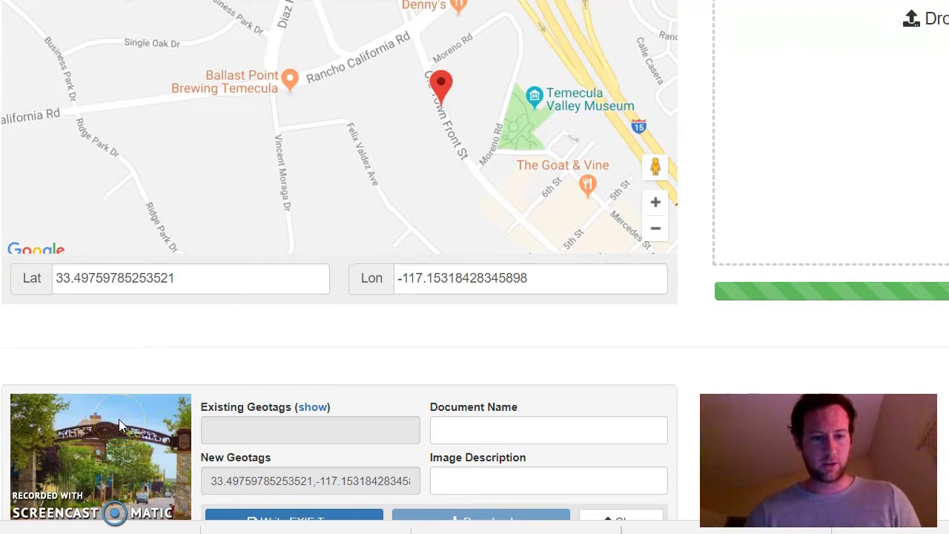
Step: Move the map marker along Old Town Front St to 33.497687321214364, -117.15327011414746
{"action": "left_click_drag", "start_coordinate": [446, 77], "coordinate": [444, 93]}
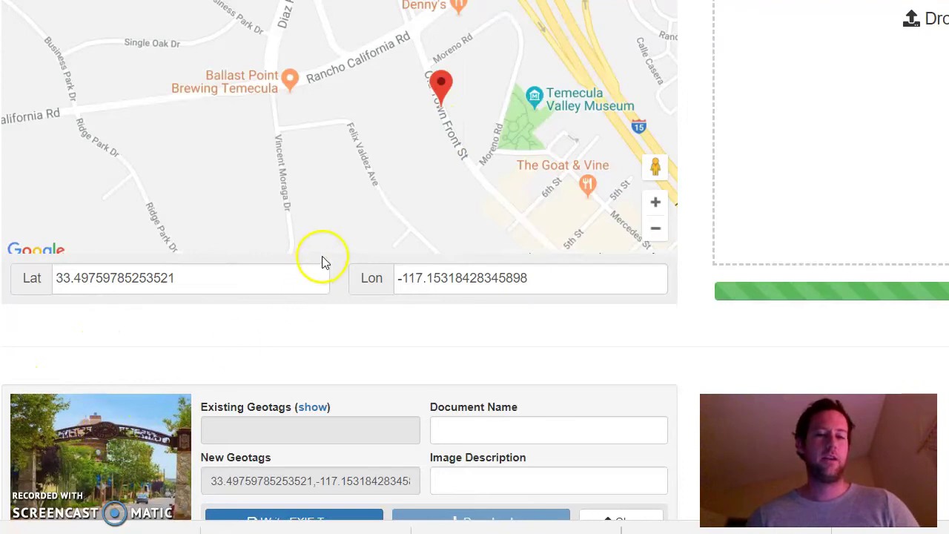
{"action": "left_click", "coordinate": [440, 87]}
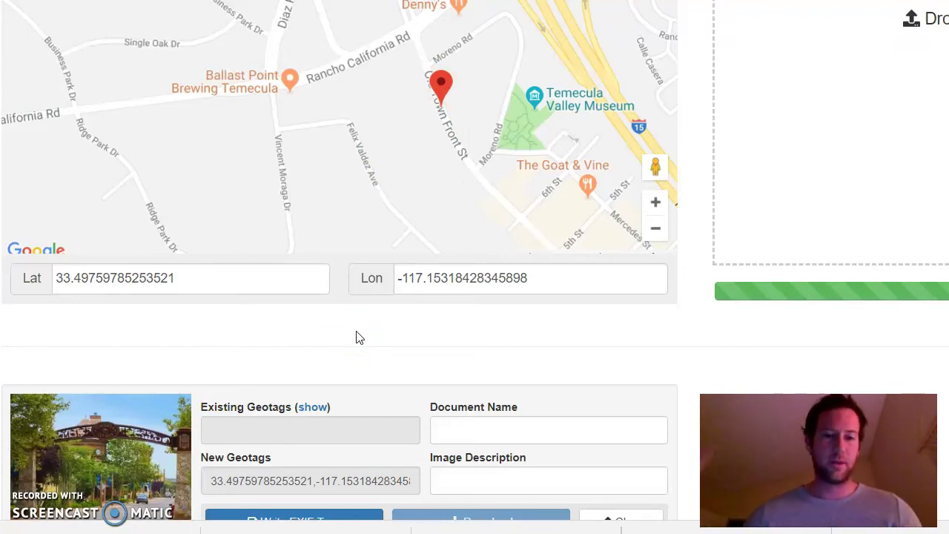
{"action": "left_click", "coordinate": [442, 97]}
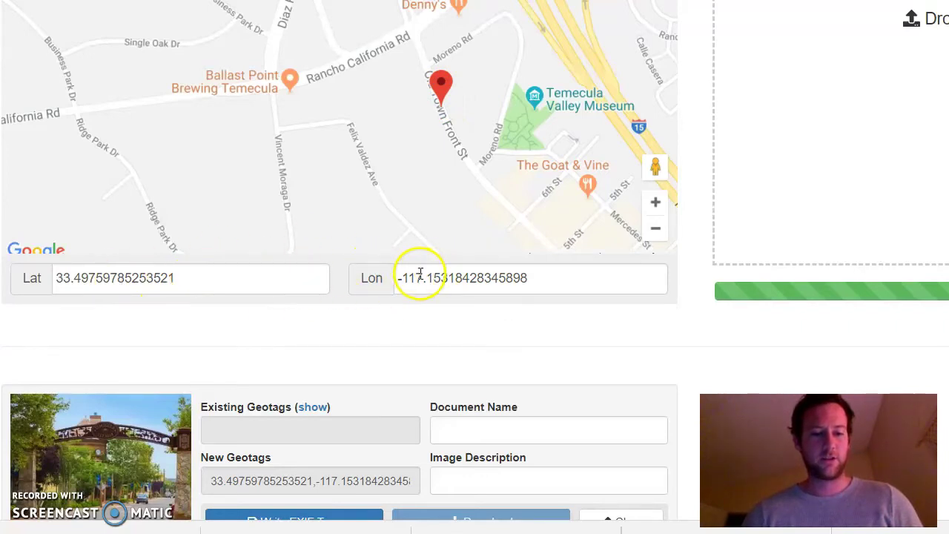
{"action": "scroll", "coordinate": [330, 374], "scroll_direction": "down", "scroll_amount": 1}
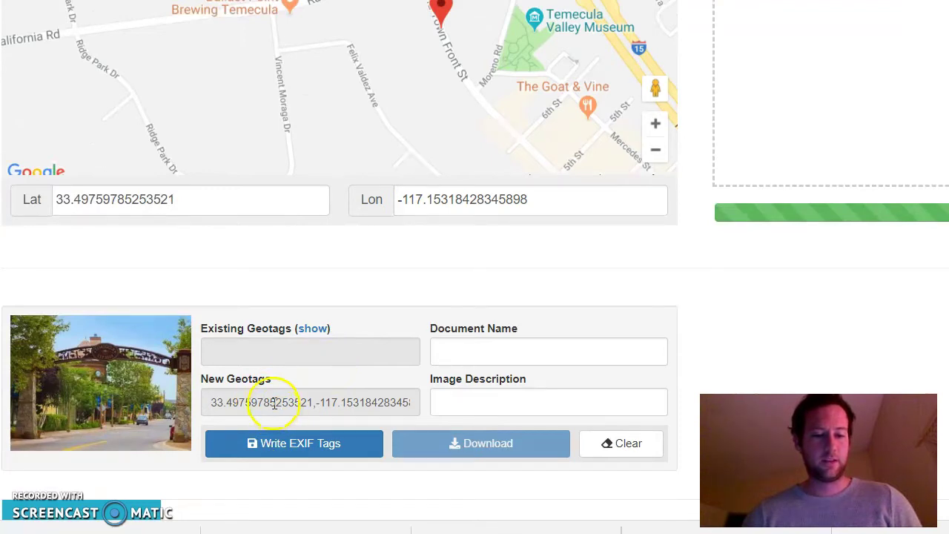
{"action": "left_click", "coordinate": [313, 329]}
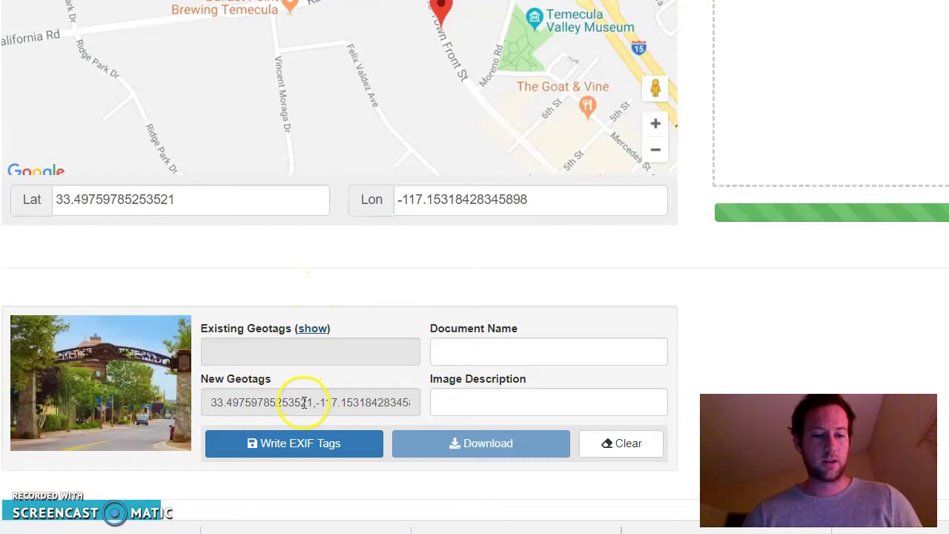
{"action": "left_click_drag", "start_coordinate": [441, 14], "coordinate": [437, 11]}
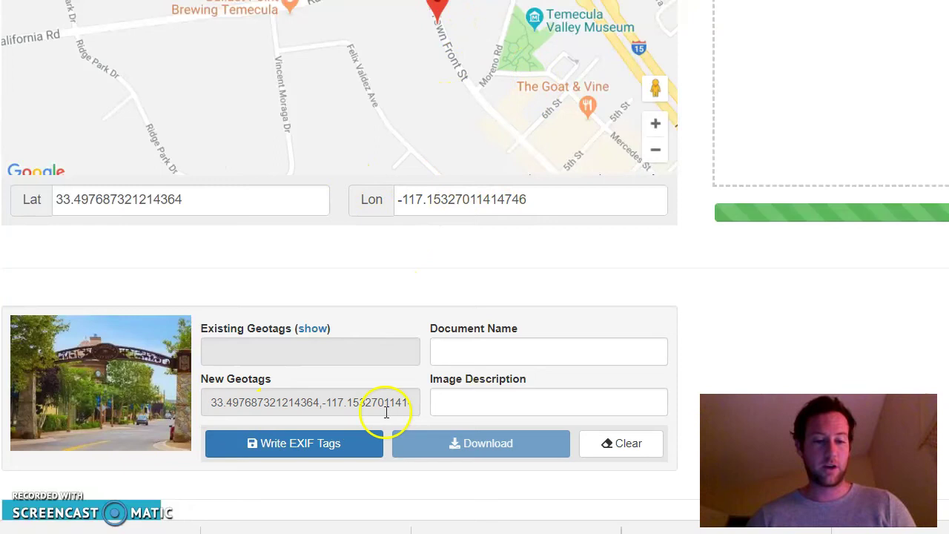
Step: Write the new coordinates into the photo's EXIF tags and download the geotagged image
{"action": "left_click", "coordinate": [306, 446]}
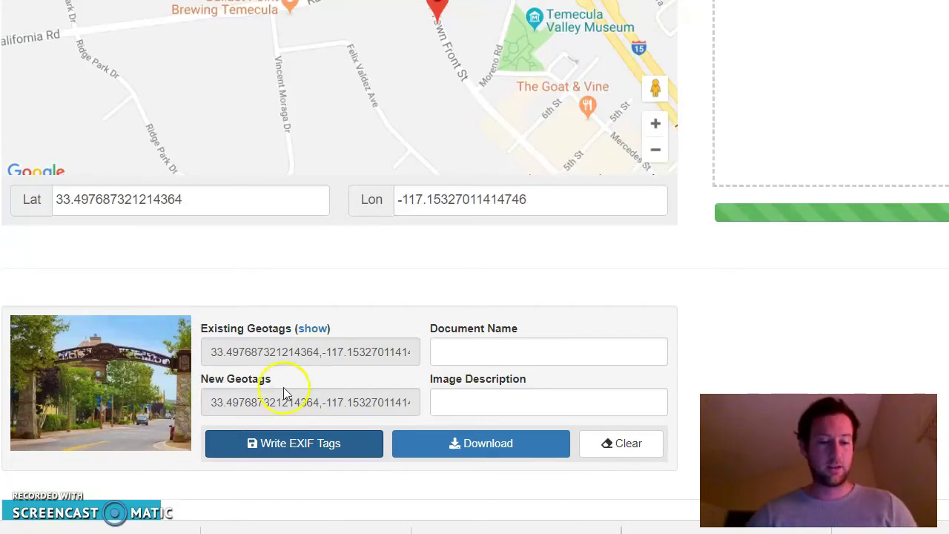
{"action": "left_click", "coordinate": [482, 446]}
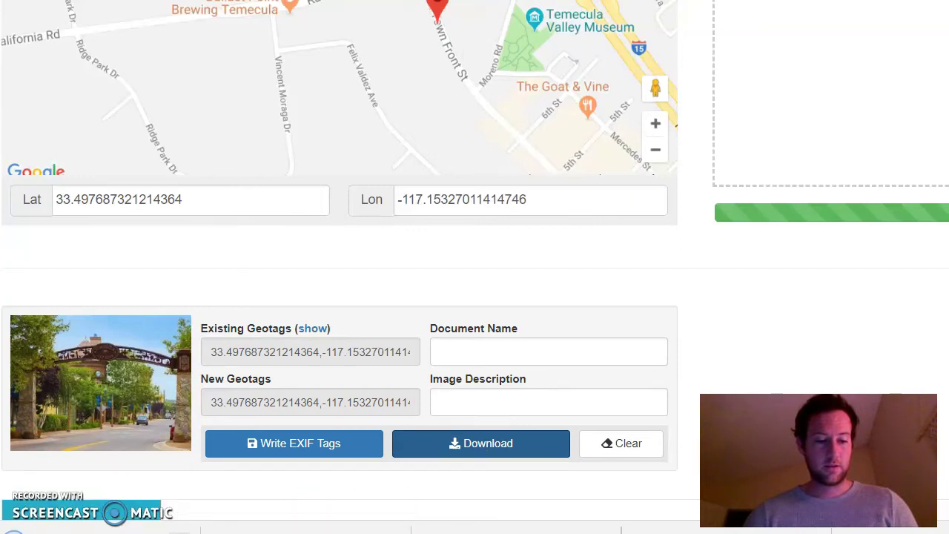
{"action": "left_click", "coordinate": [180, 529]}
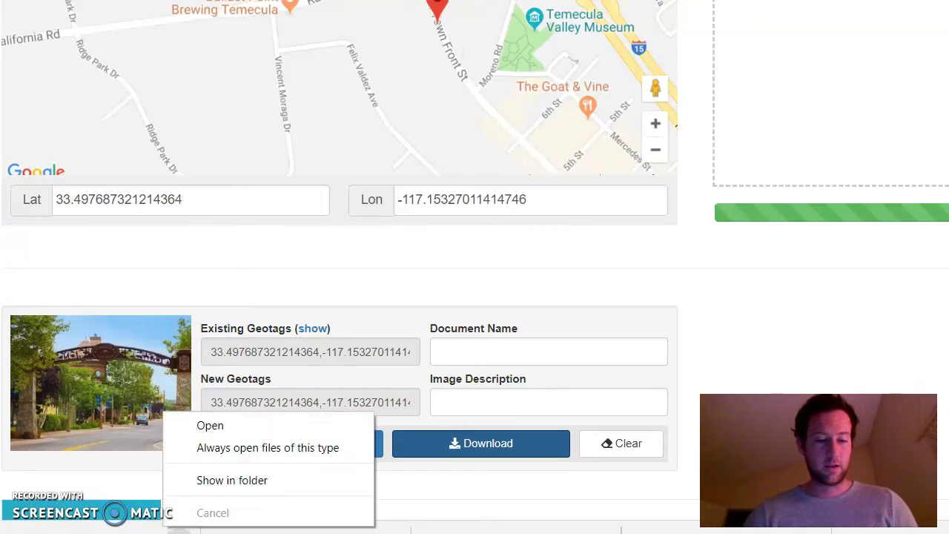
Step: Paste the geotagged Old_Town_Temecula_Entrance.jpg into Documents > Wray SEO > Images, replacing the old copy
{"action": "left_click", "coordinate": [215, 481]}
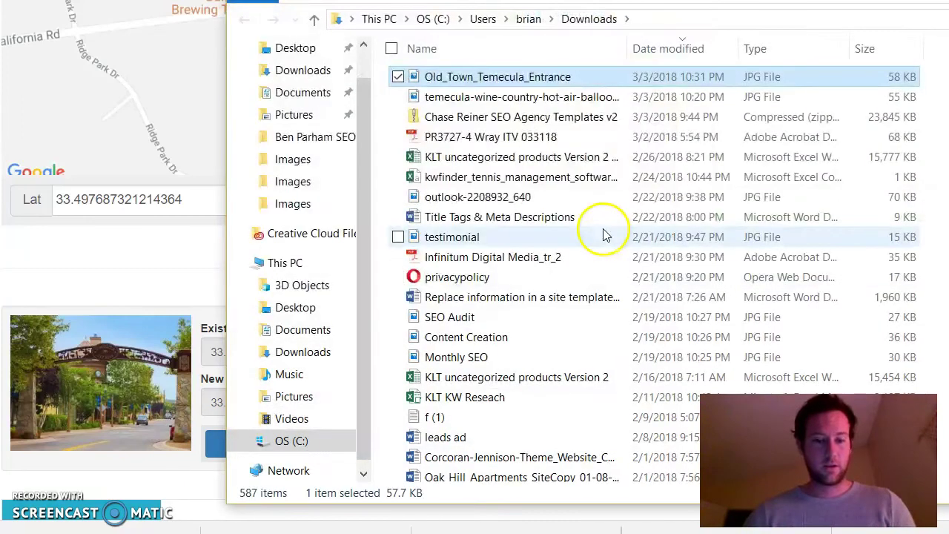
{"action": "left_click", "coordinate": [291, 93]}
{"action": "double_click", "coordinate": [492, 153]}
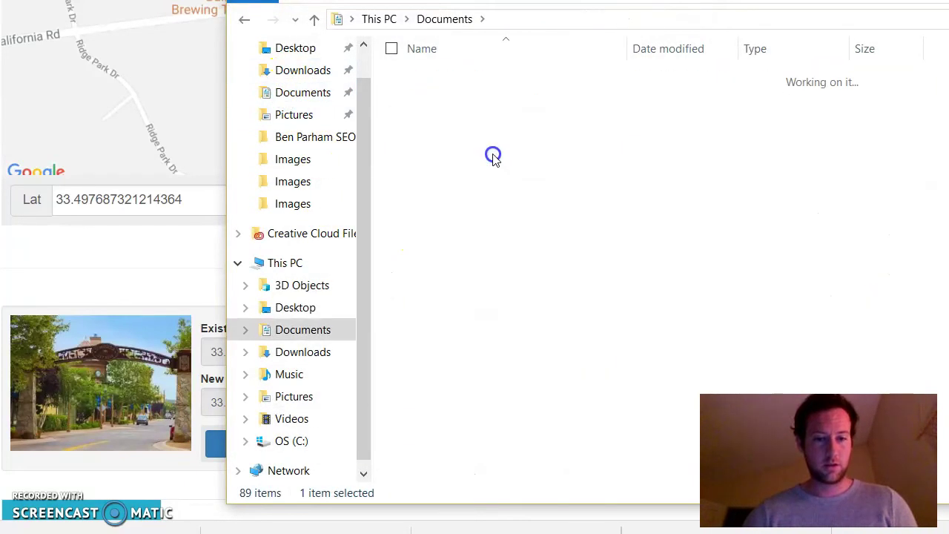
{"action": "double_click", "coordinate": [464, 318]}
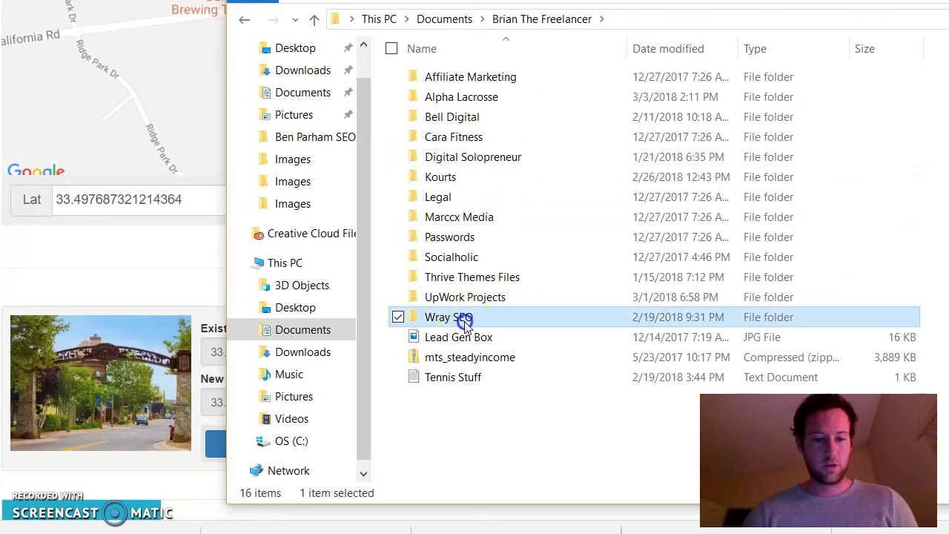
{"action": "double_click", "coordinate": [647, 118]}
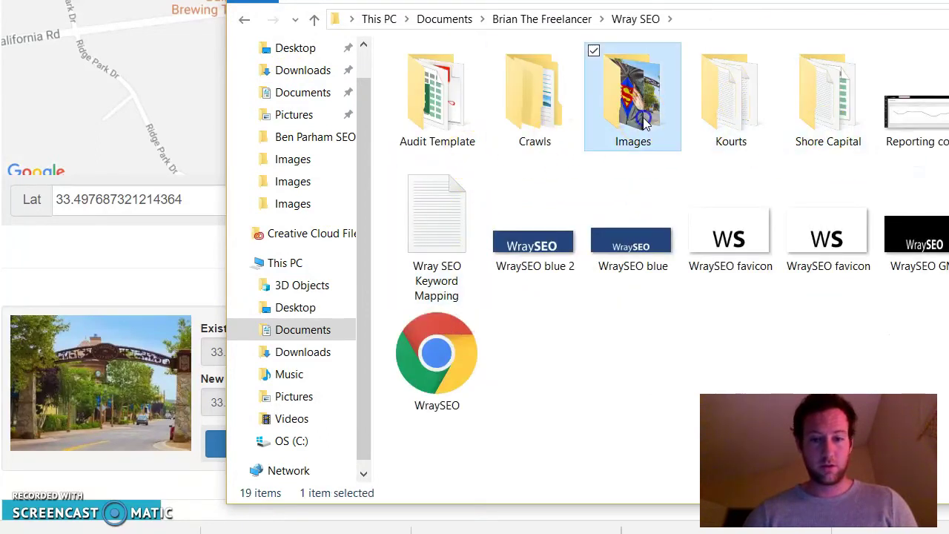
{"action": "key", "text": "ctrl+v"}
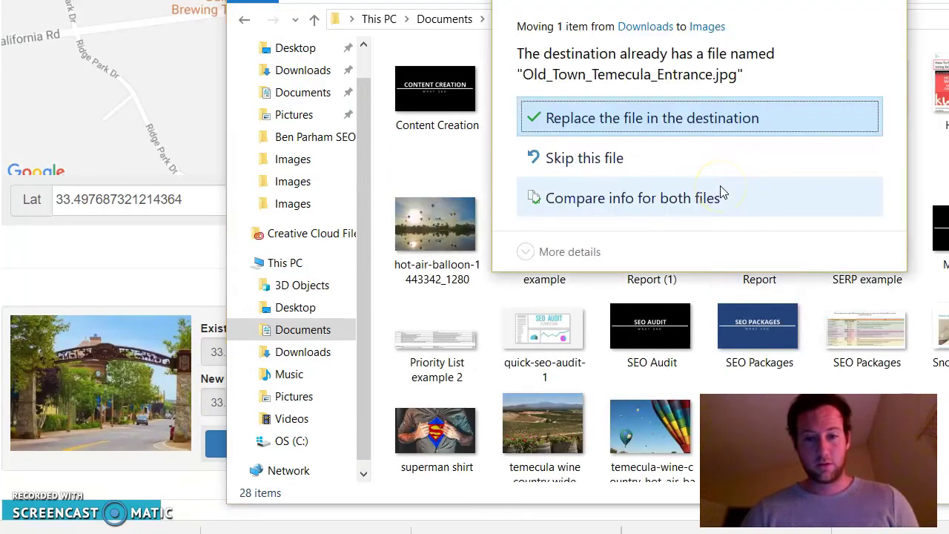
{"action": "left_click", "coordinate": [658, 119]}
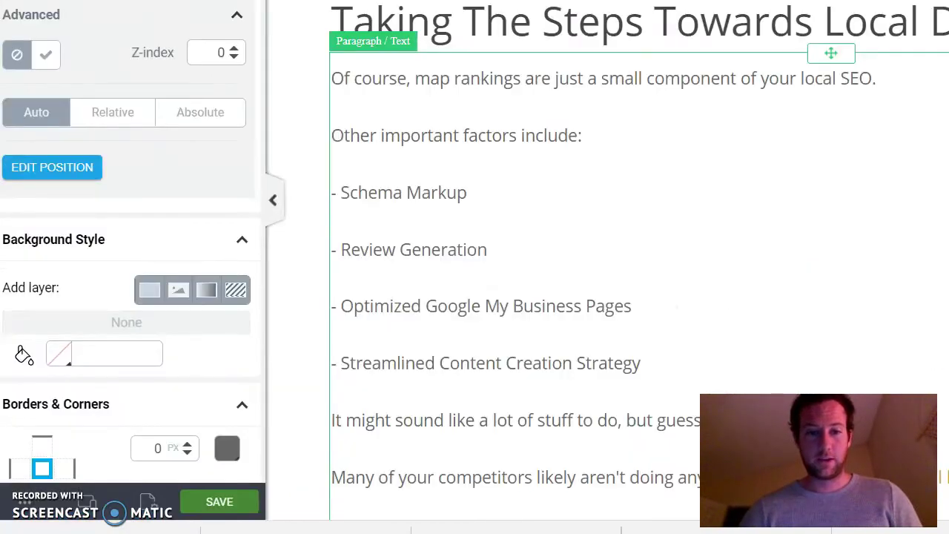
Step: Drag an Image element below the page's closing paragraph and bring up its Upload Files view
{"action": "left_click", "coordinate": [567, 111]}
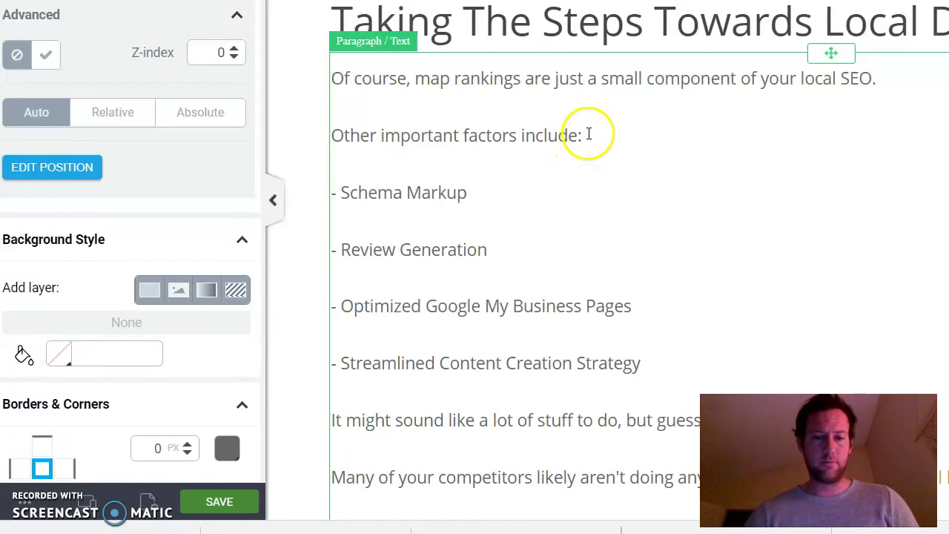
{"action": "scroll", "coordinate": [589, 134], "scroll_direction": "down", "scroll_amount": 2}
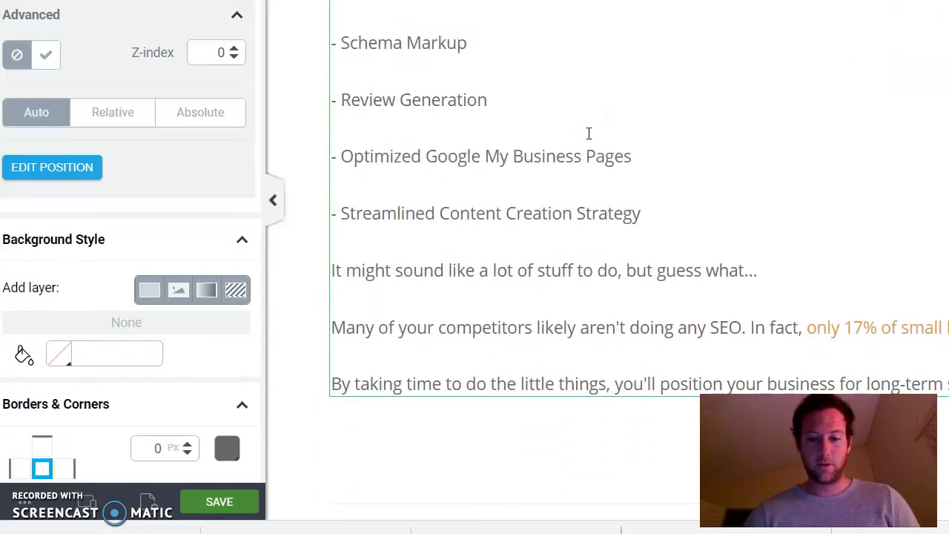
{"action": "scroll", "coordinate": [589, 134], "scroll_direction": "down", "scroll_amount": 1}
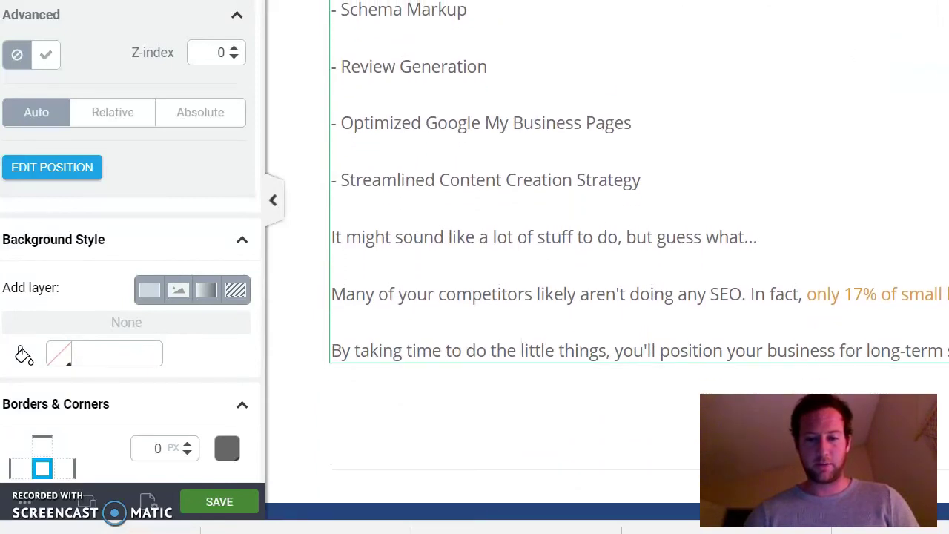
{"action": "left_click", "coordinate": [492, 410]}
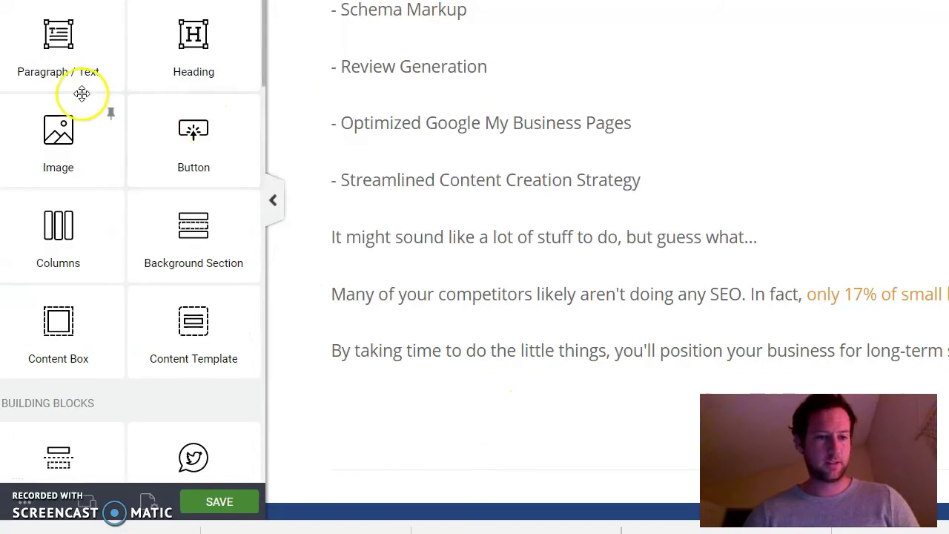
{"action": "left_click_drag", "start_coordinate": [50, 148], "coordinate": [583, 404]}
{"action": "left_click", "coordinate": [255, 43]}
Step: Browse the computer for an upload and select the Old_Town_Temecula_Entrance photo
{"action": "left_click", "coordinate": [670, 63]}
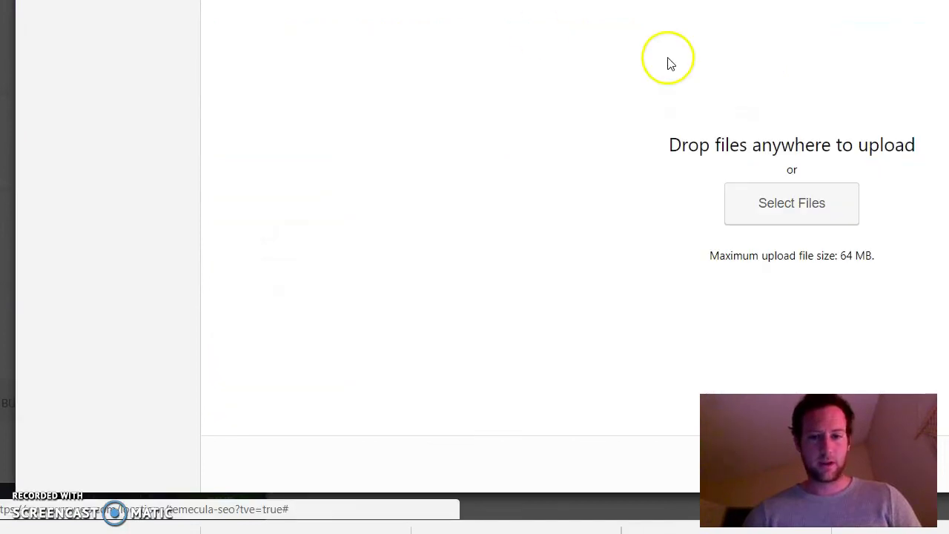
{"action": "left_click", "coordinate": [739, 200]}
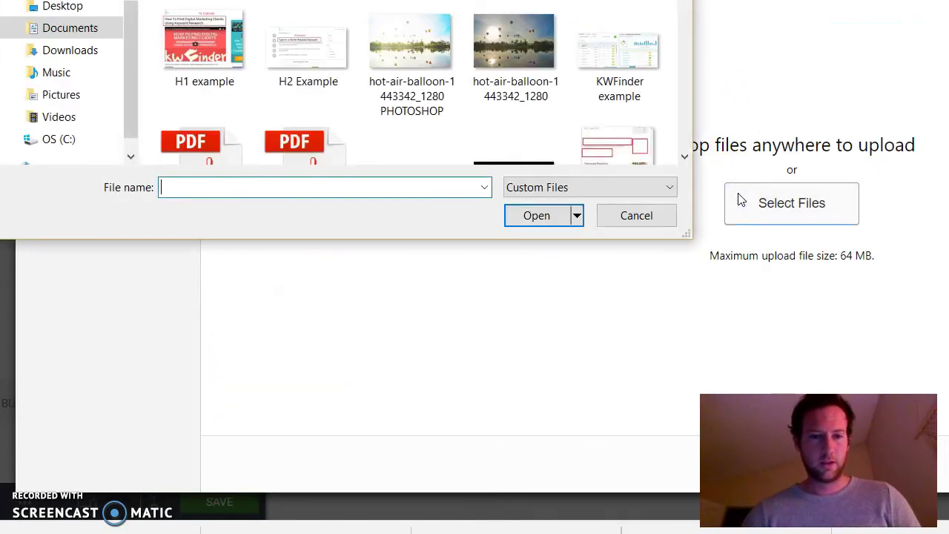
{"action": "left_click", "coordinate": [419, 46]}
{"action": "scroll", "coordinate": [418, 45], "scroll_direction": "down", "scroll_amount": 5}
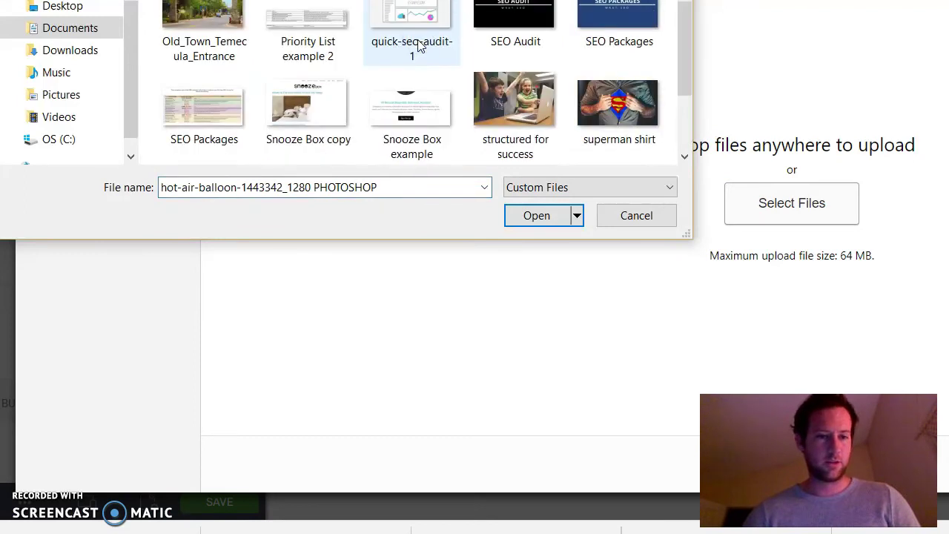
{"action": "left_click", "coordinate": [209, 27]}
{"action": "right_click", "coordinate": [209, 27]}
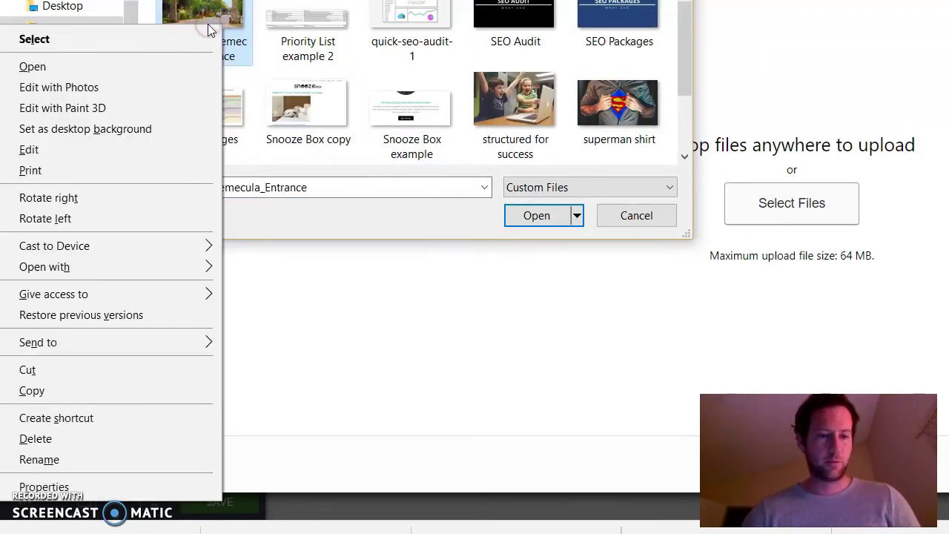
{"action": "left_click", "coordinate": [38, 484]}
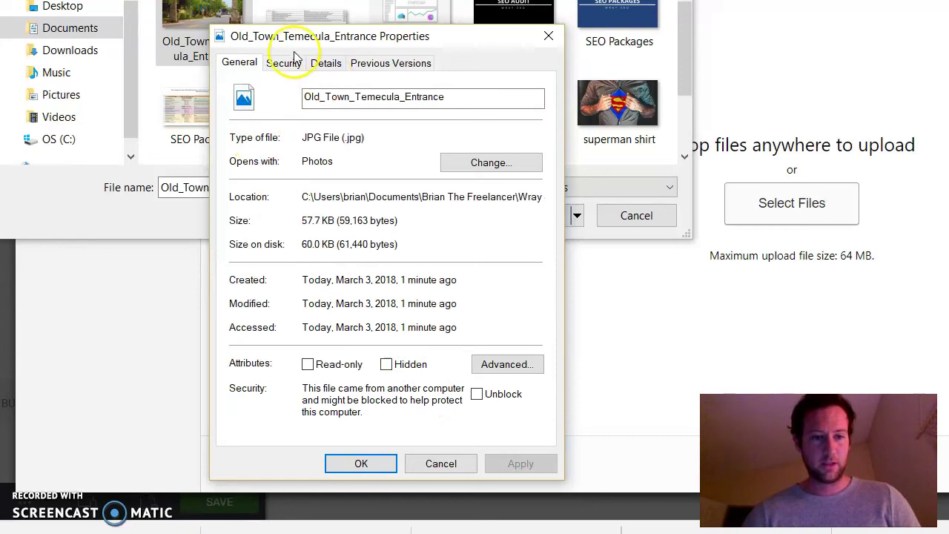
{"action": "left_click_drag", "start_coordinate": [302, 41], "coordinate": [338, 30]}
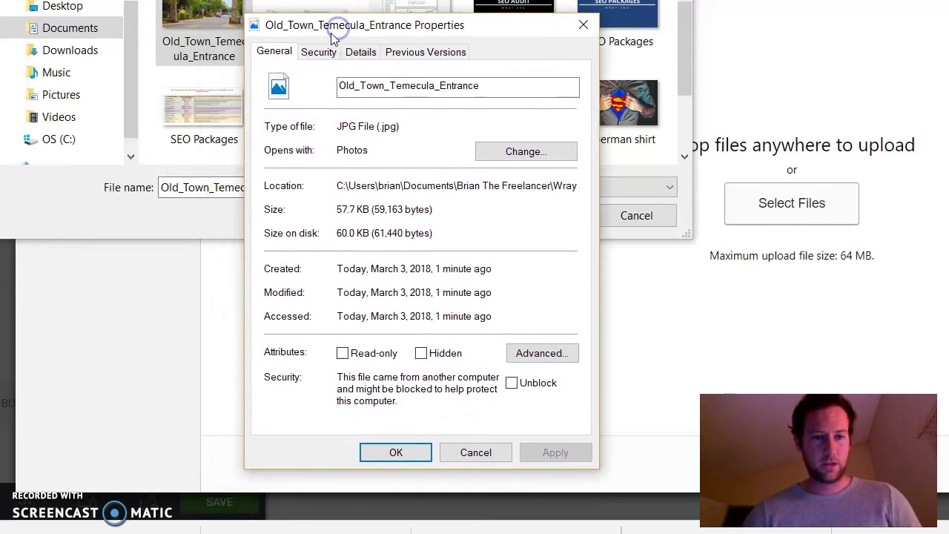
{"action": "left_click", "coordinate": [359, 56]}
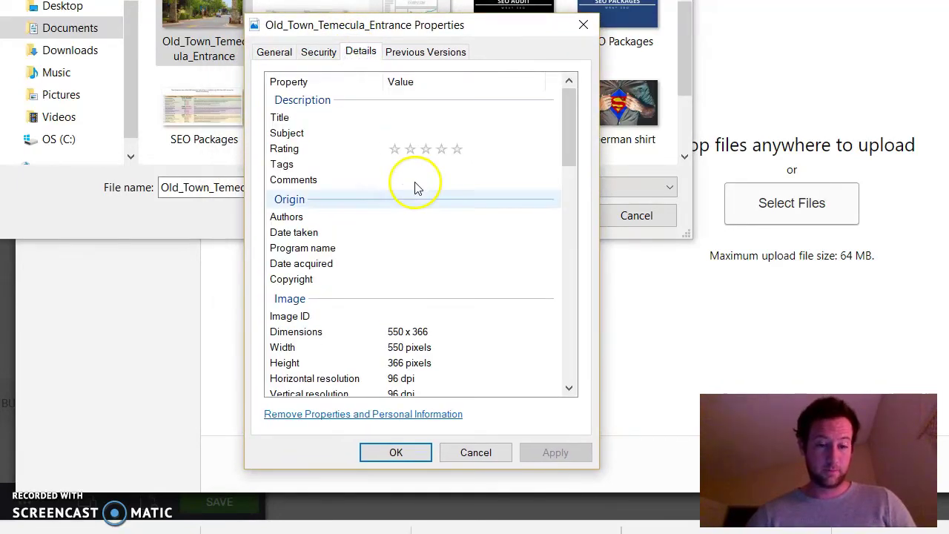
{"action": "scroll", "coordinate": [476, 242], "scroll_direction": "down", "scroll_amount": 8}
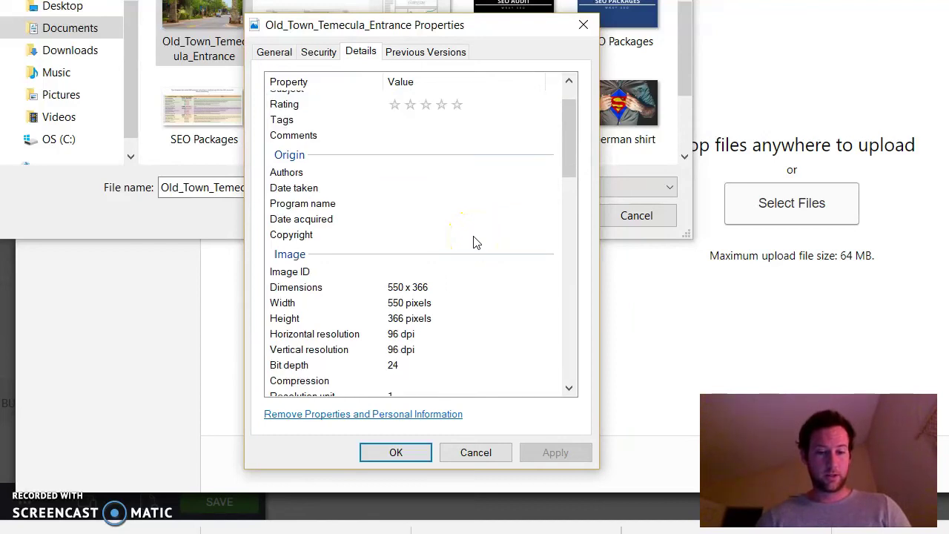
{"action": "scroll", "coordinate": [476, 242], "scroll_direction": "down", "scroll_amount": 8}
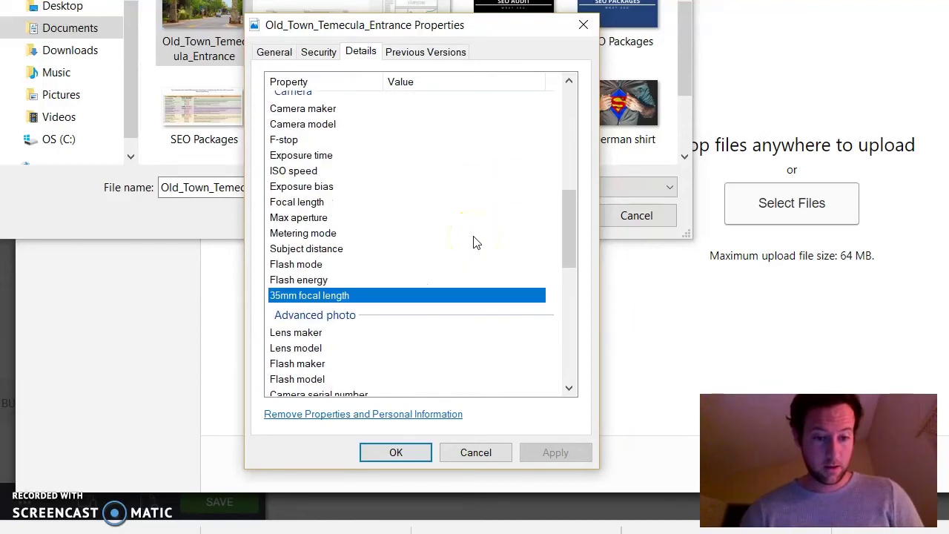
{"action": "scroll", "coordinate": [476, 242], "scroll_direction": "down", "scroll_amount": 1}
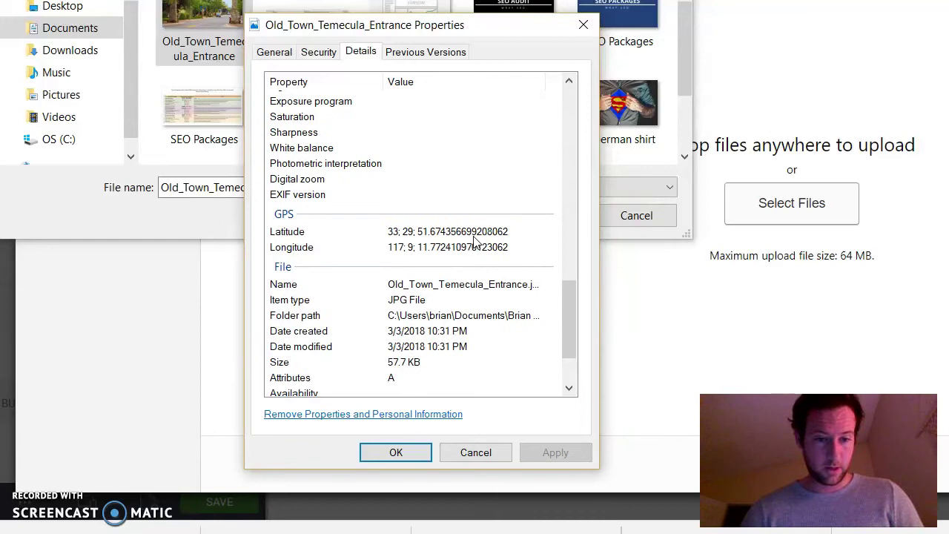
{"action": "left_click", "coordinate": [403, 229]}
{"action": "left_click", "coordinate": [282, 218]}
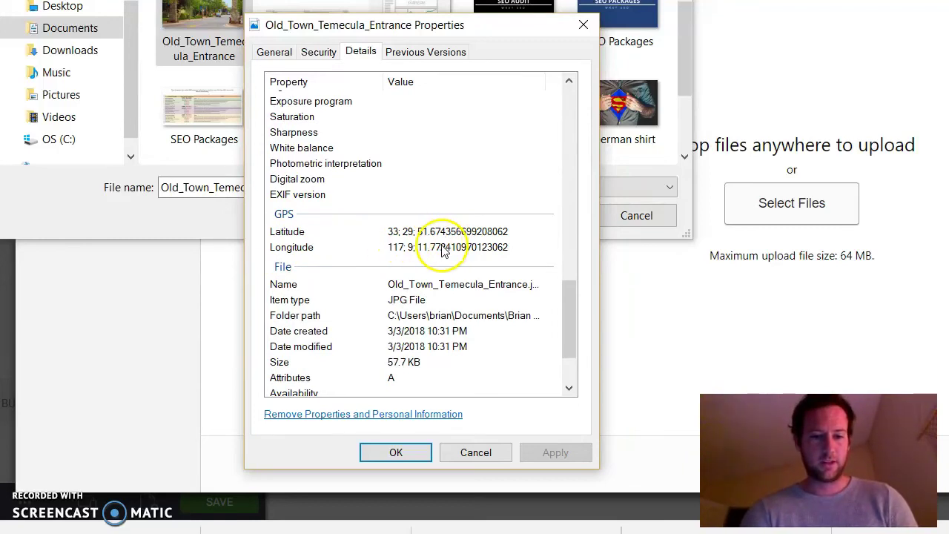
{"action": "left_click", "coordinate": [392, 452]}
Step: Upload Old_Town_Temecula_Entrance.jpg to the Media Library and give it alt text beginning 'Old Town Temecula'
{"action": "left_click", "coordinate": [539, 215]}
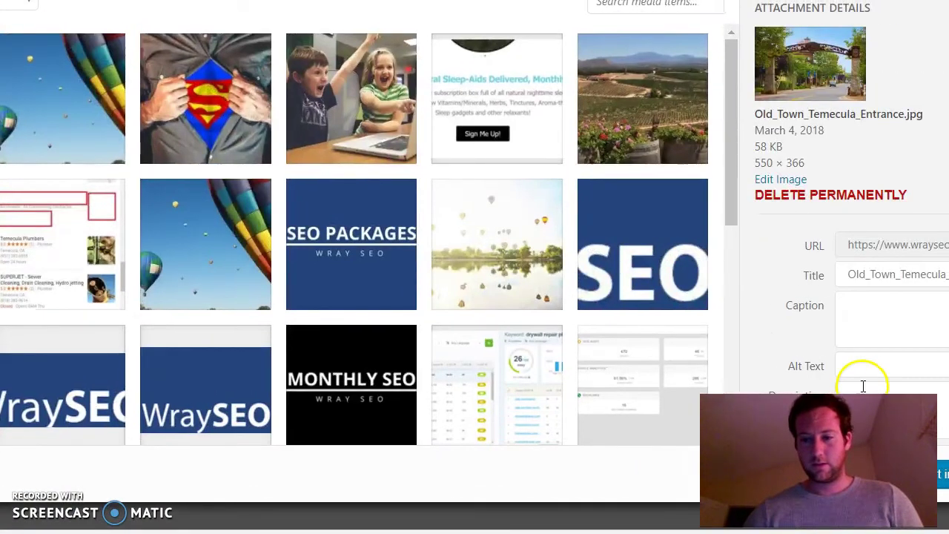
{"action": "left_click", "coordinate": [863, 366]}
{"action": "type", "text": "Old"}
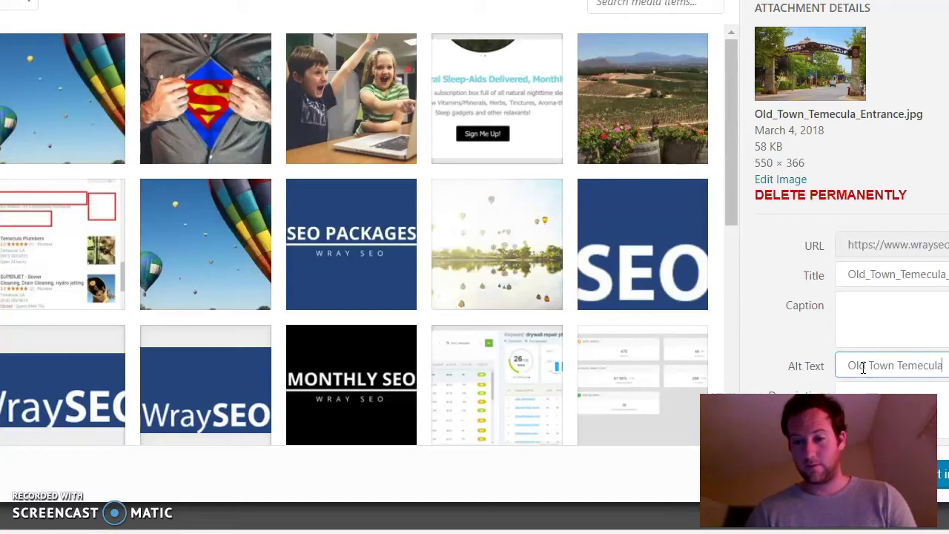
{"action": "type", "text": " Town Temecula"}
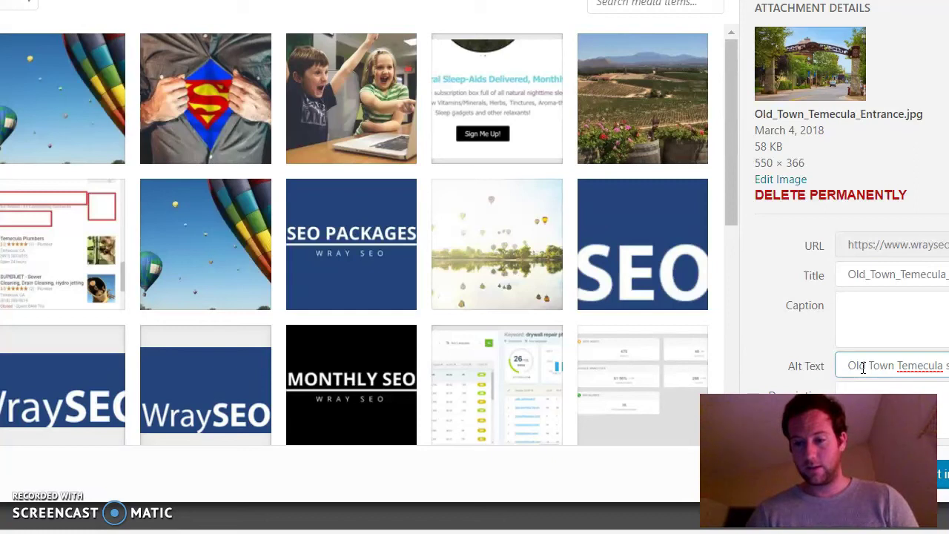
{"action": "scroll", "coordinate": [946, 454], "scroll_direction": "down", "scroll_amount": 2}
{"action": "type", "text": "s"}
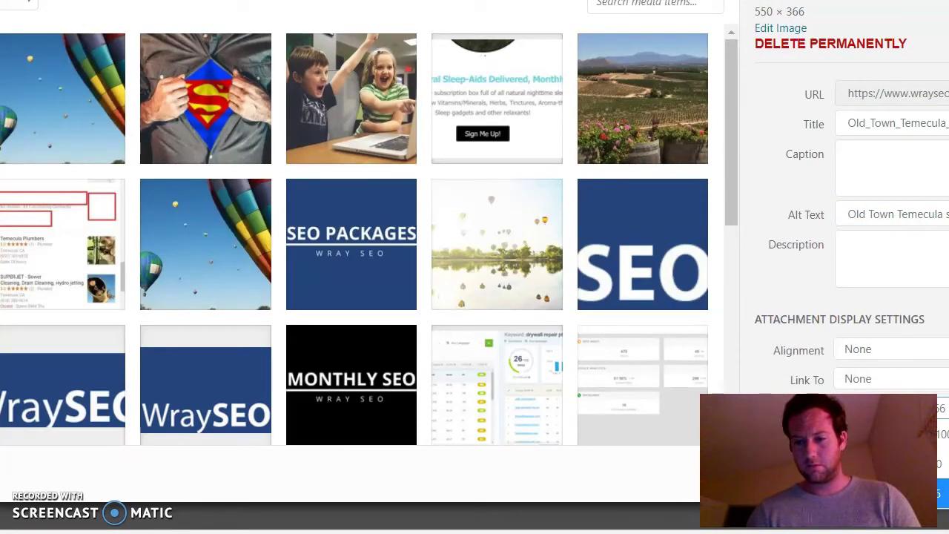
Step: Insert the photo into the page, save the Thrive Architect page, and return to GeoImgr
{"action": "left_click", "coordinate": [943, 474]}
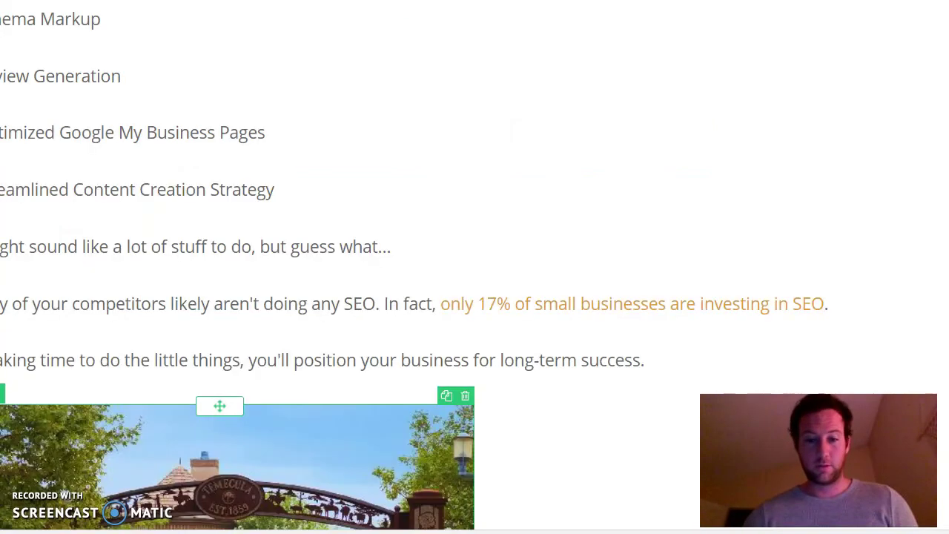
{"action": "scroll", "coordinate": [410, 274], "scroll_direction": "down", "scroll_amount": 3}
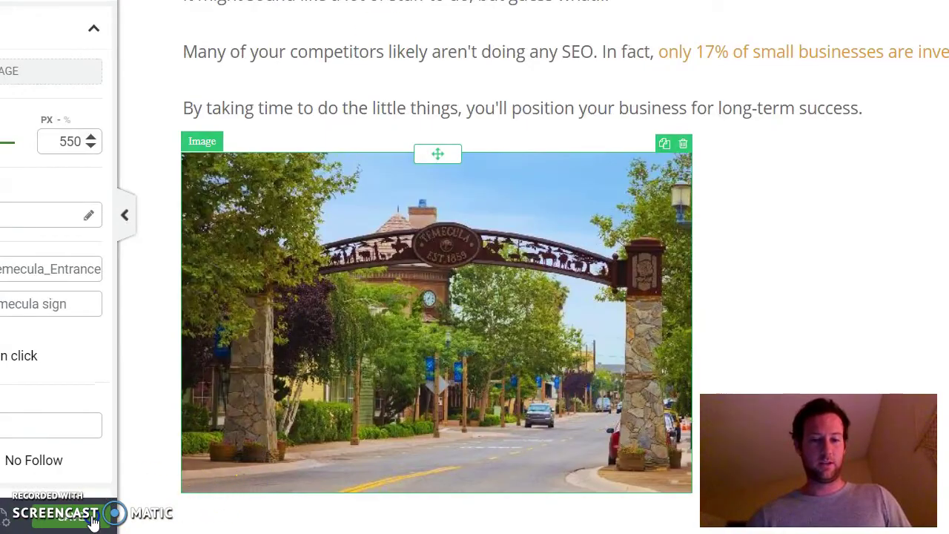
{"action": "left_click", "coordinate": [628, 261]}
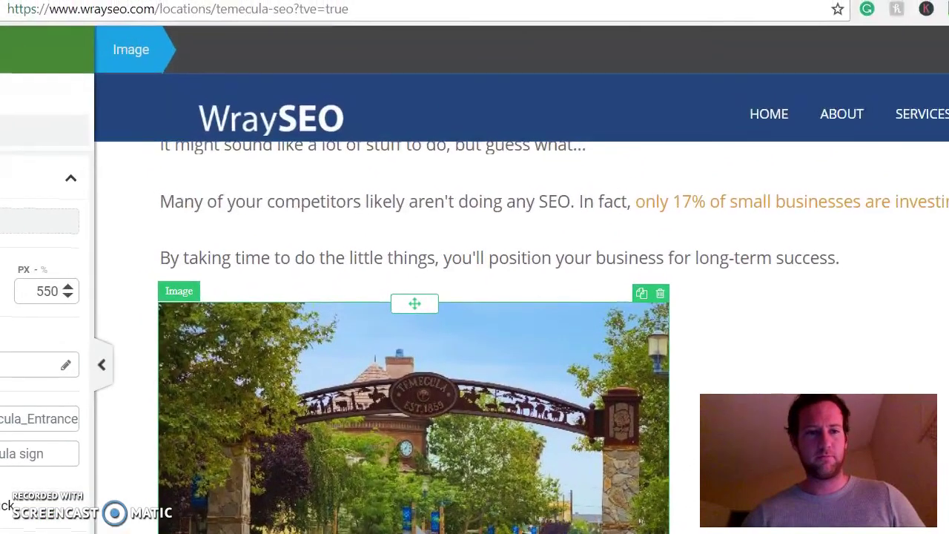
{"action": "key", "text": "ctrl+Tab"}
{"action": "left_click", "coordinate": [82, 471]}
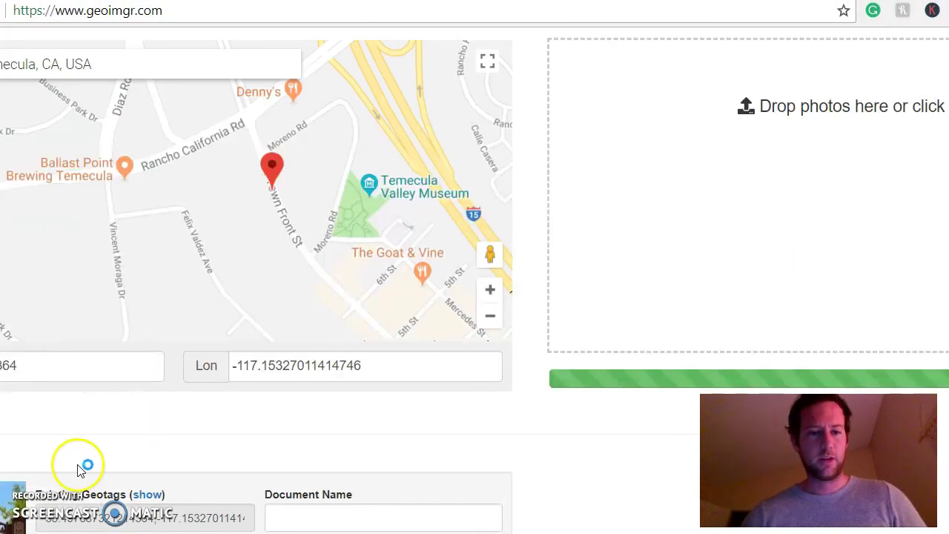